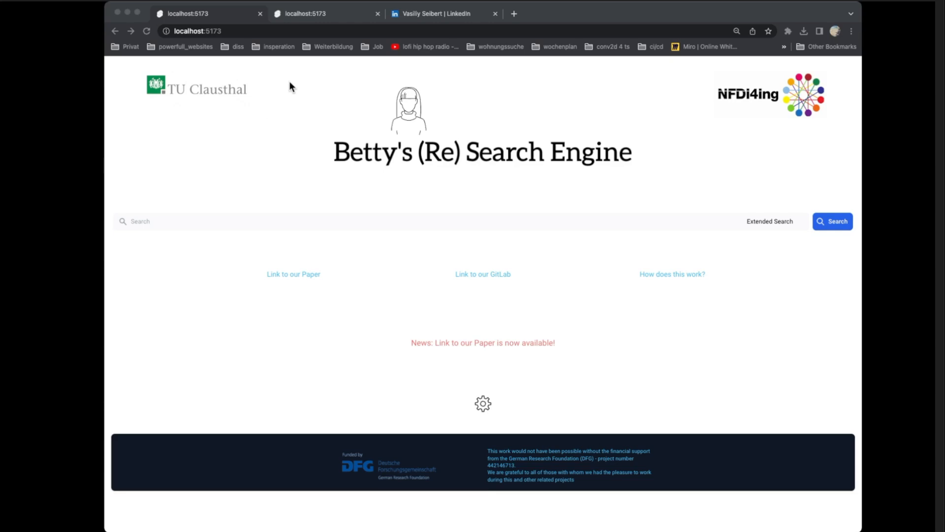
View the open LinkedIn profile page and return to the search engine's home page
left_click(421, 13)
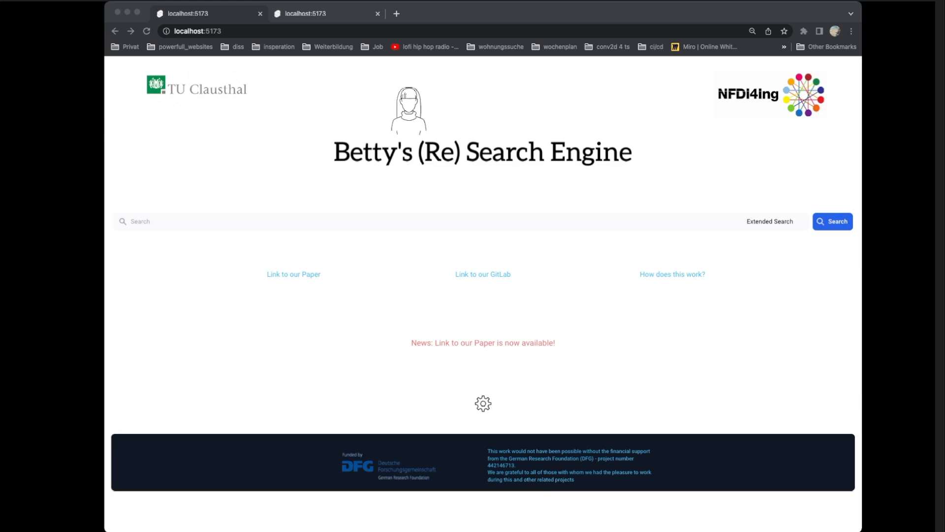
left_click(296, 347)
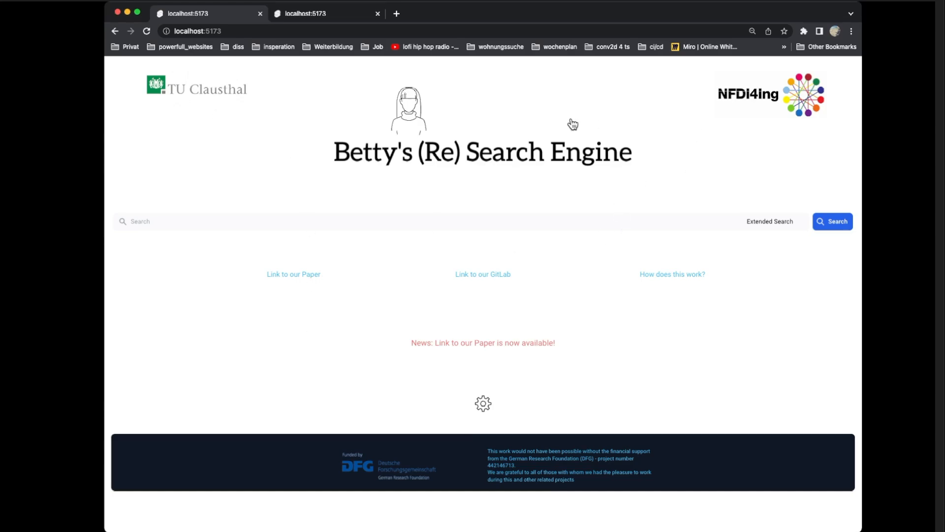
Open the pages linked from the TU Clausthal, Betty and NFDI4Ing logos, view each, and return to the search engine
left_click(215, 91)
left_click(403, 132)
left_click(783, 98)
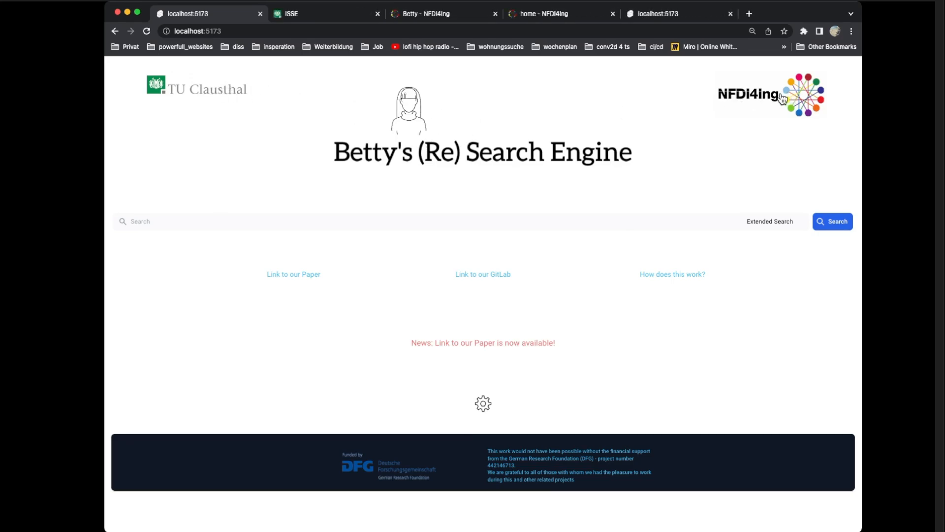
left_click(321, 14)
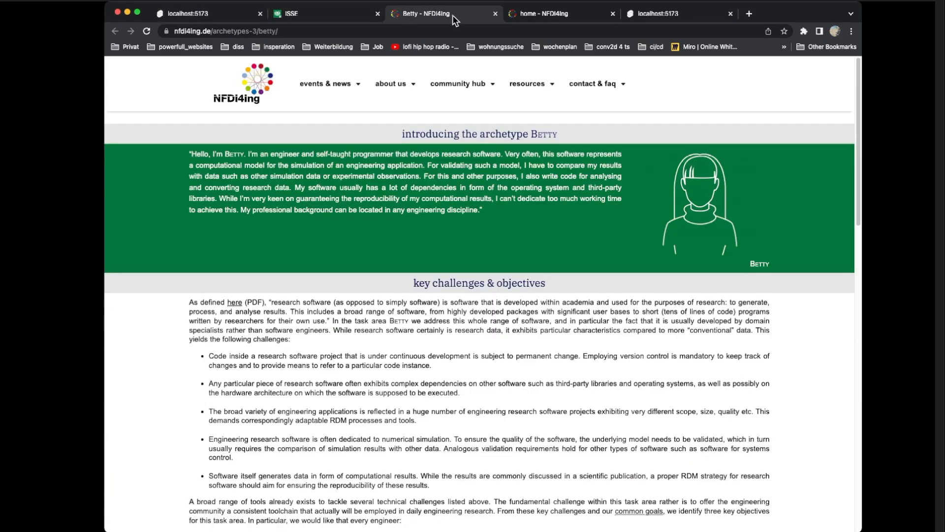
left_click(453, 14)
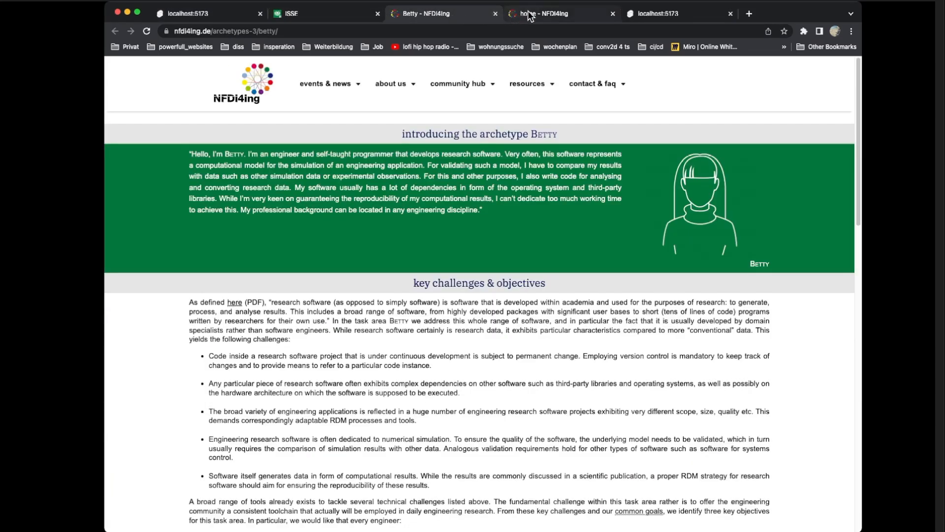
left_click(529, 16)
left_click(202, 17)
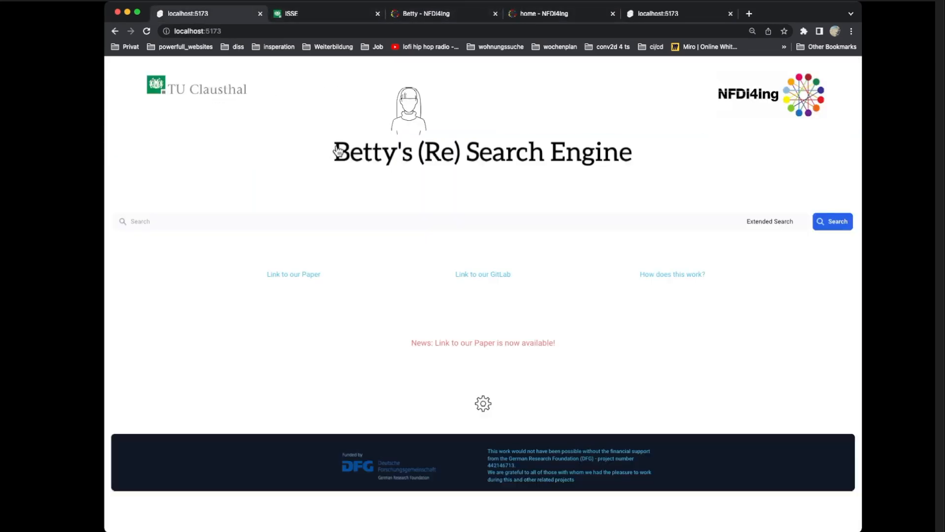
Enter "test" as the search term, enter a size of 10 in the extended search options, and close them
left_click(289, 225)
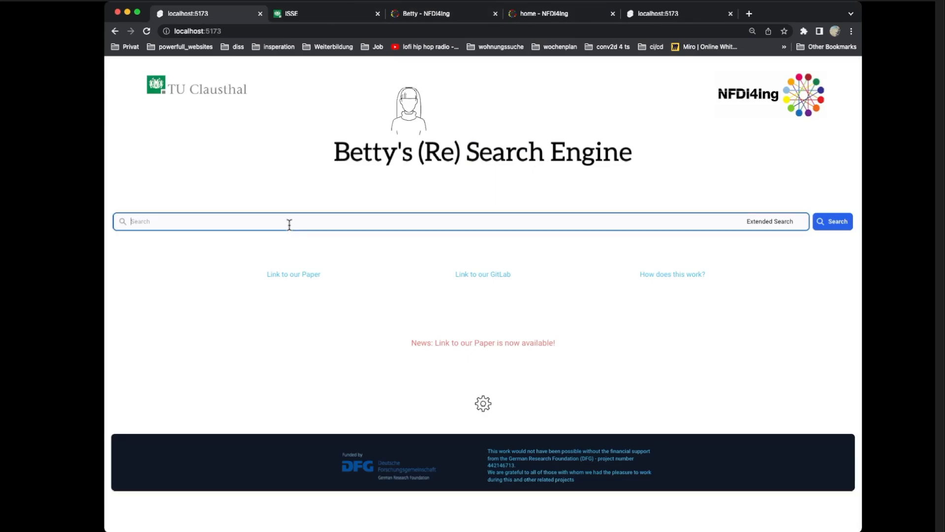
type("test")
left_click(365, 260)
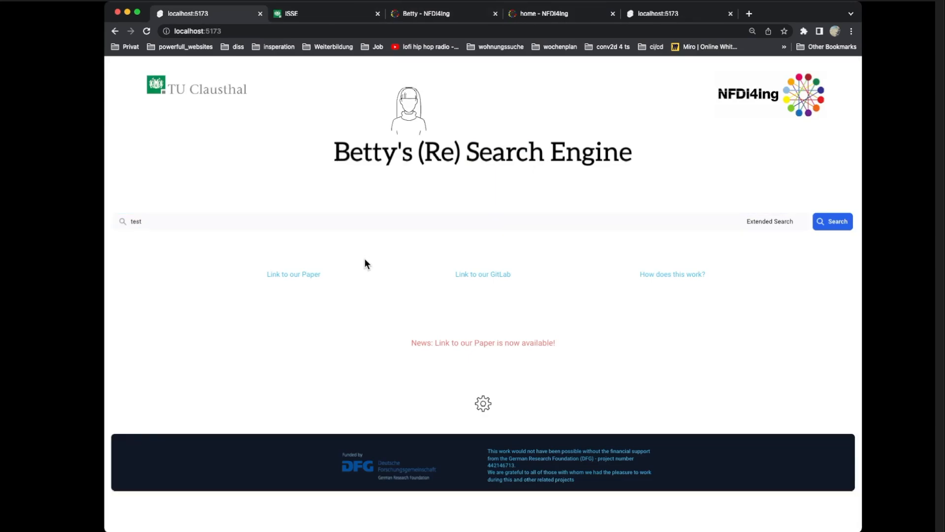
left_click(770, 222)
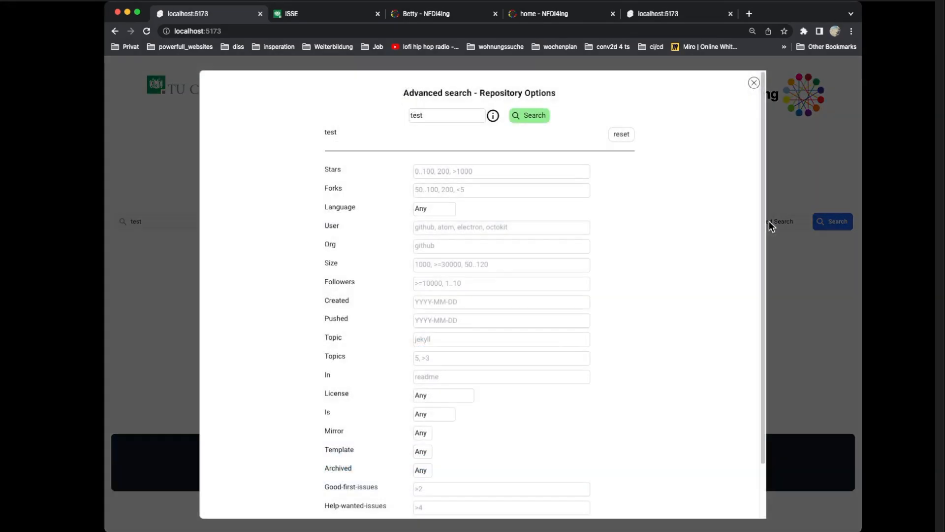
left_click(438, 265)
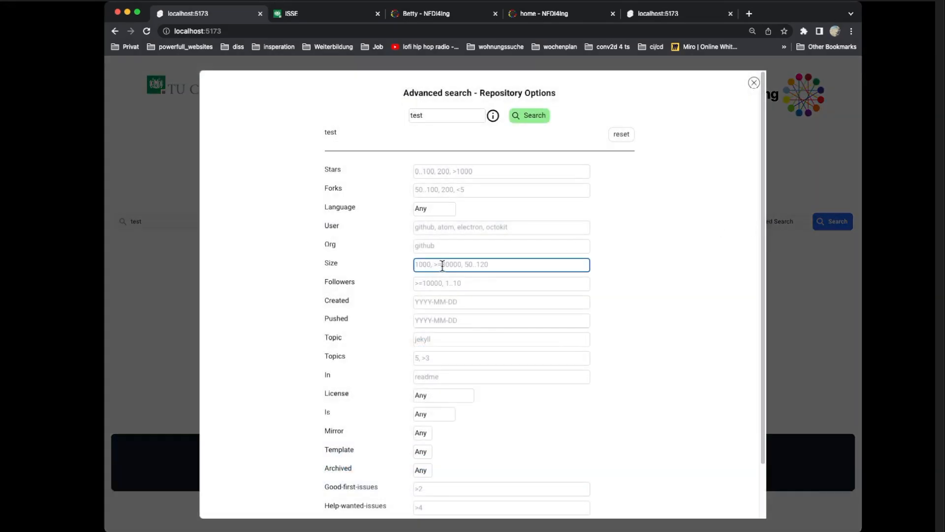
type("10")
left_click(754, 83)
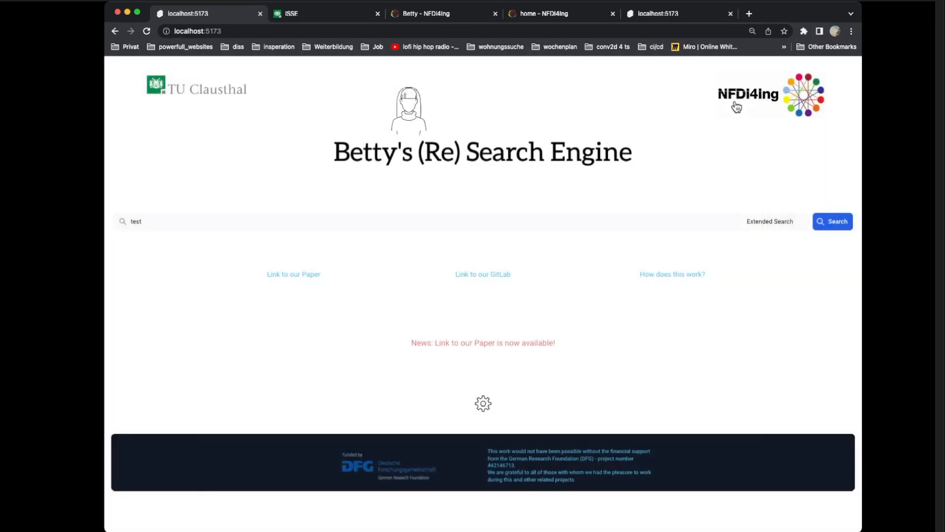
Try to run the search for "test" and dismiss the notification
left_click(835, 224)
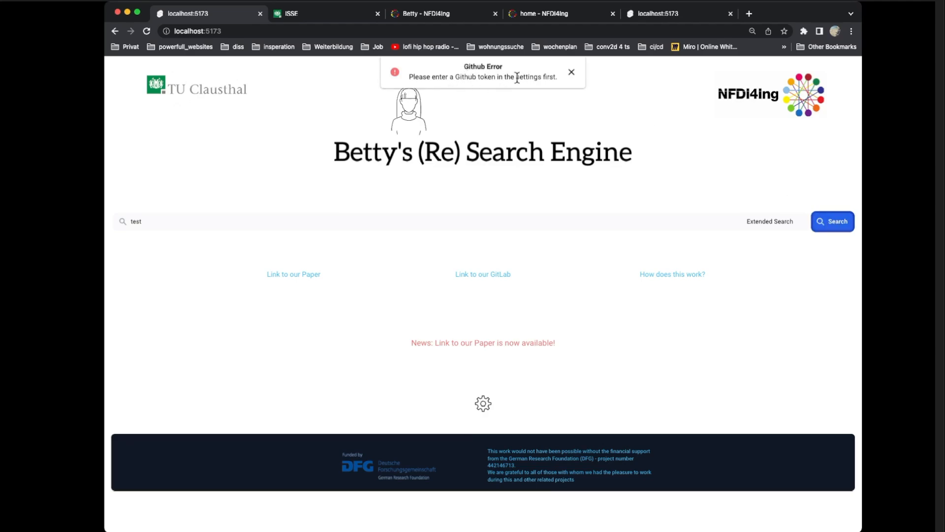
left_click(572, 74)
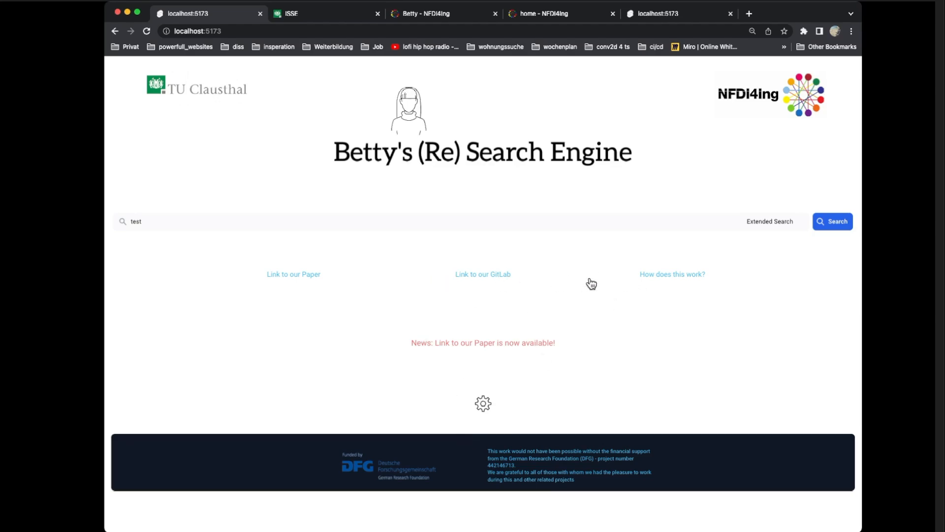
View the "How does this work?" information and the linked ing.grid paper, and return to the search page
left_click(655, 277)
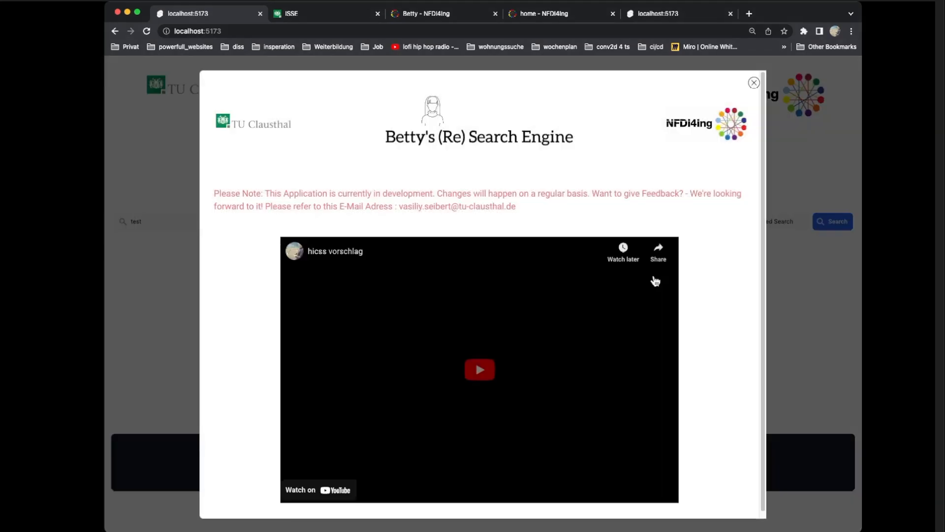
left_click(754, 83)
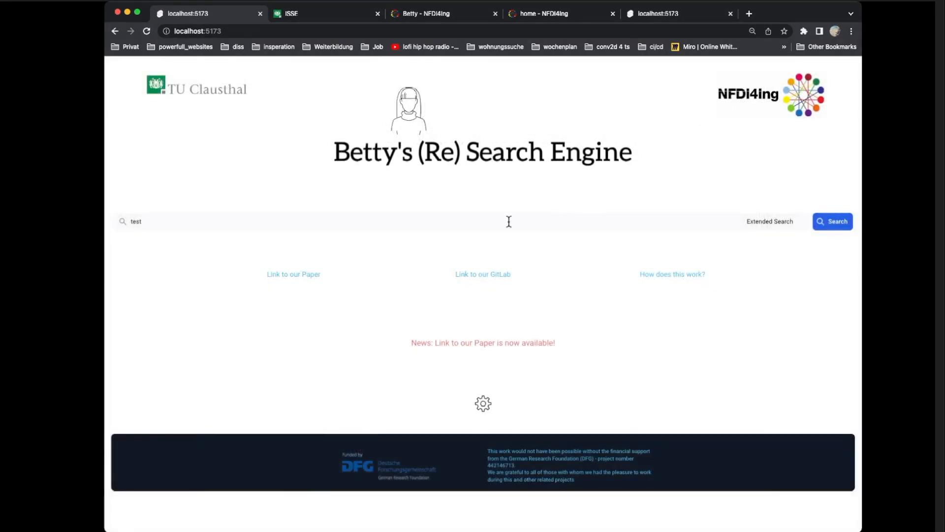
left_click(318, 275)
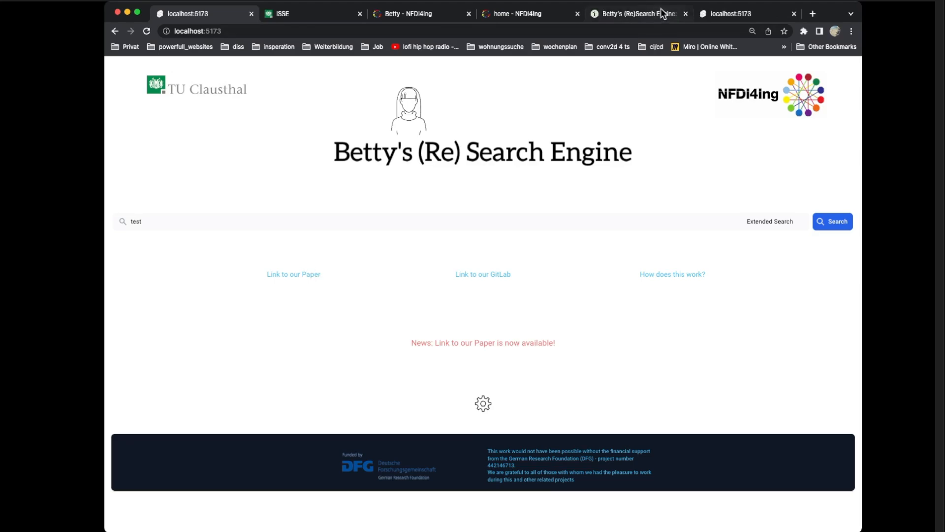
left_click(642, 13)
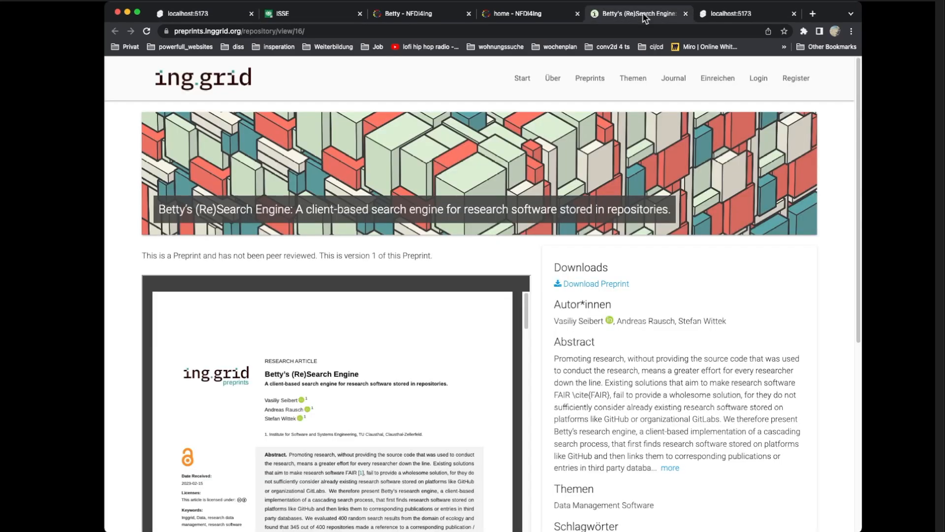
left_click(183, 13)
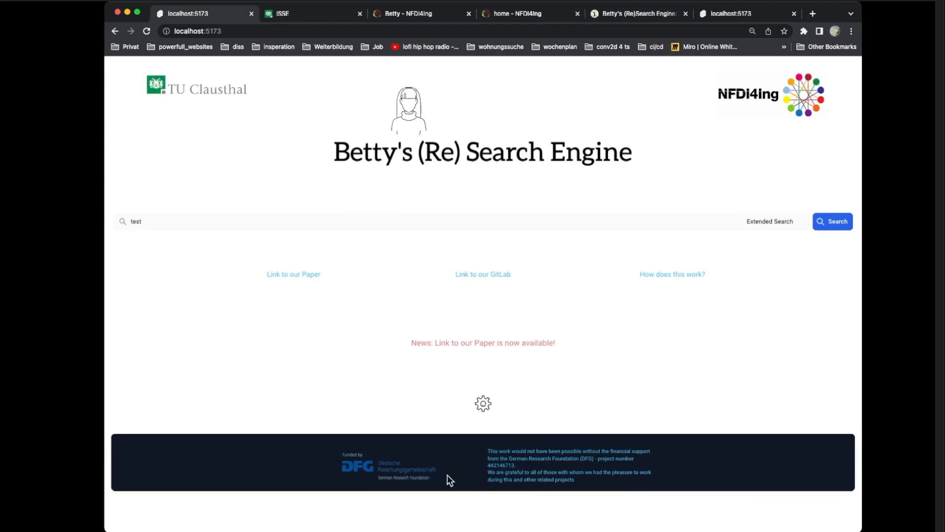
Open the access token settings, consult the linked GitHub token instructions, and return to the search engine
left_click(484, 407)
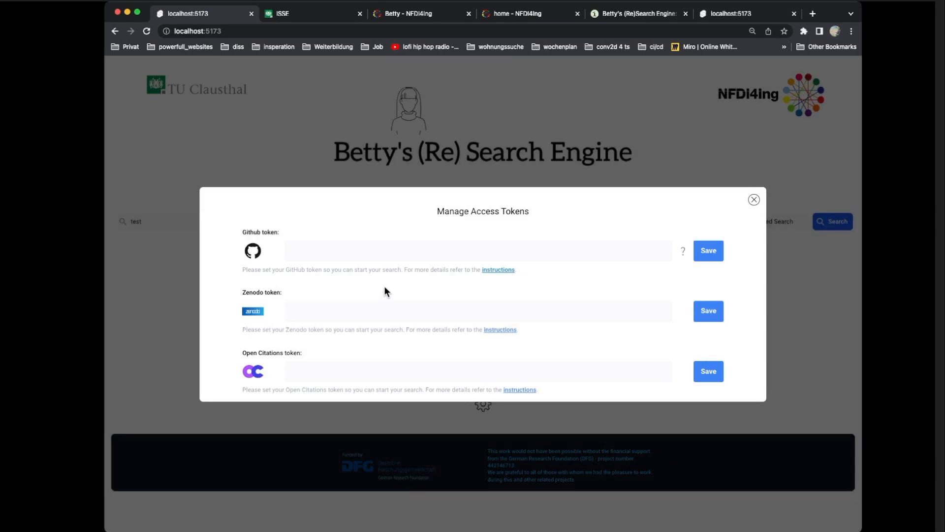
left_click(343, 252)
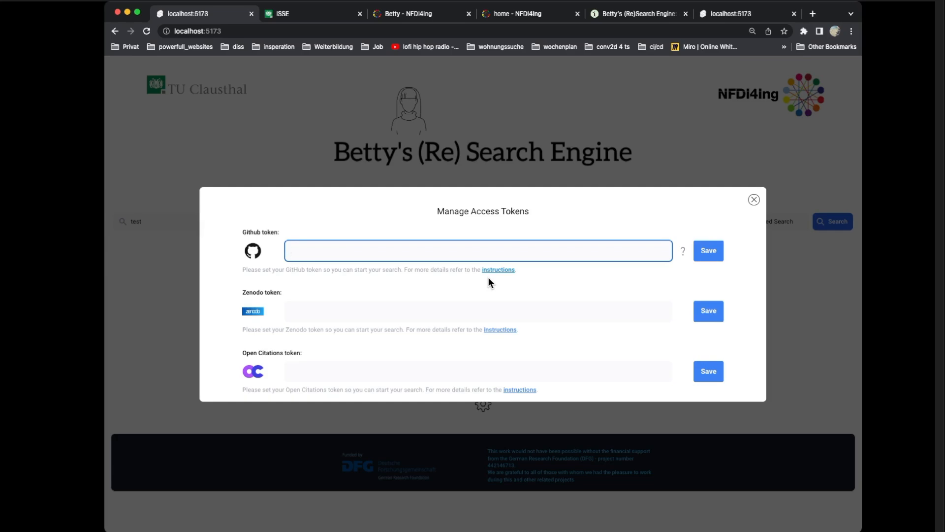
left_click(491, 271)
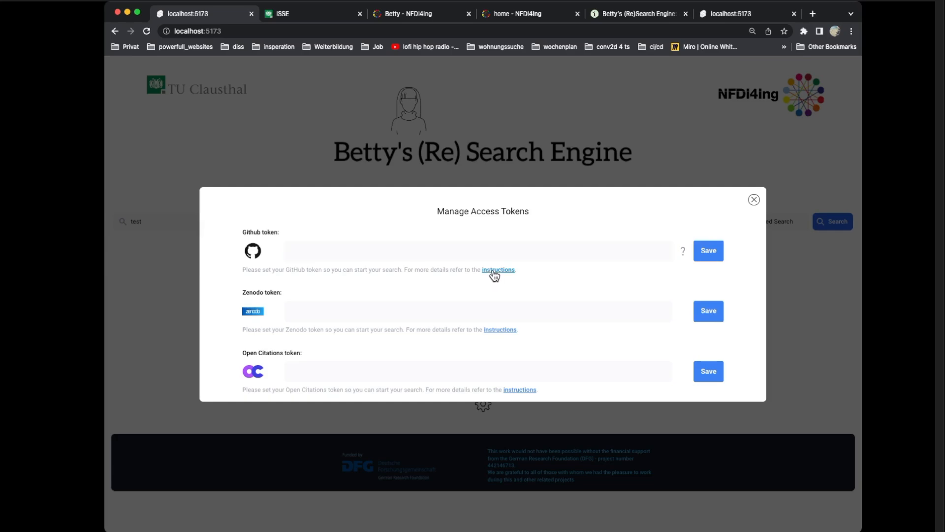
left_click(654, 9)
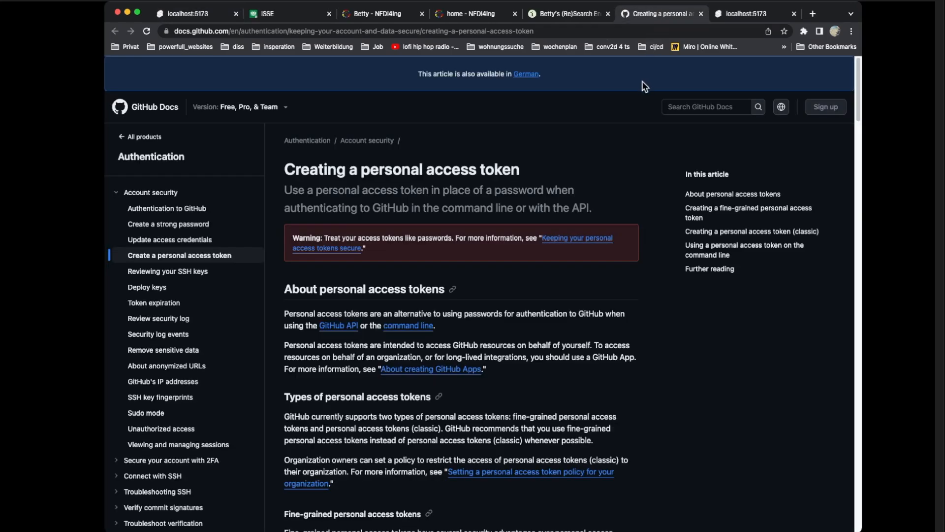
left_click(203, 12)
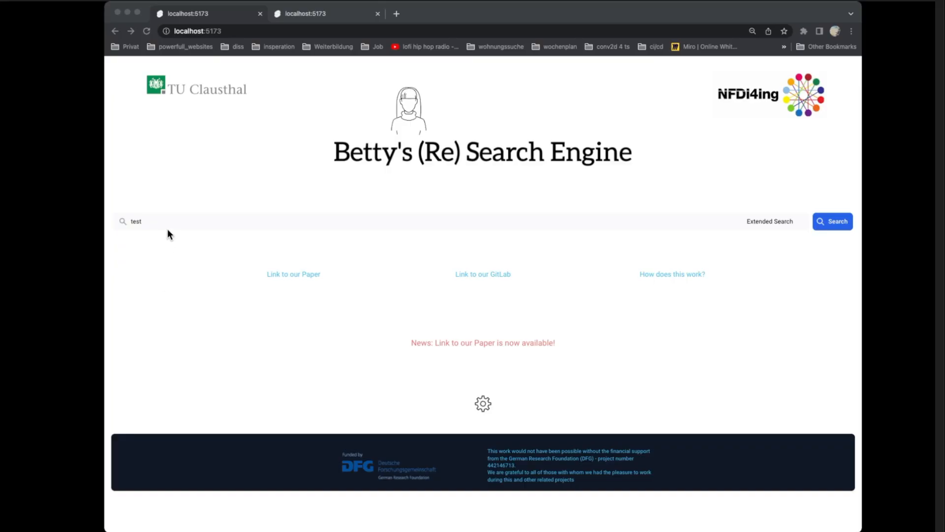
Paste the GitHub access token into the access token settings, save it, and close the settings
left_click(182, 220)
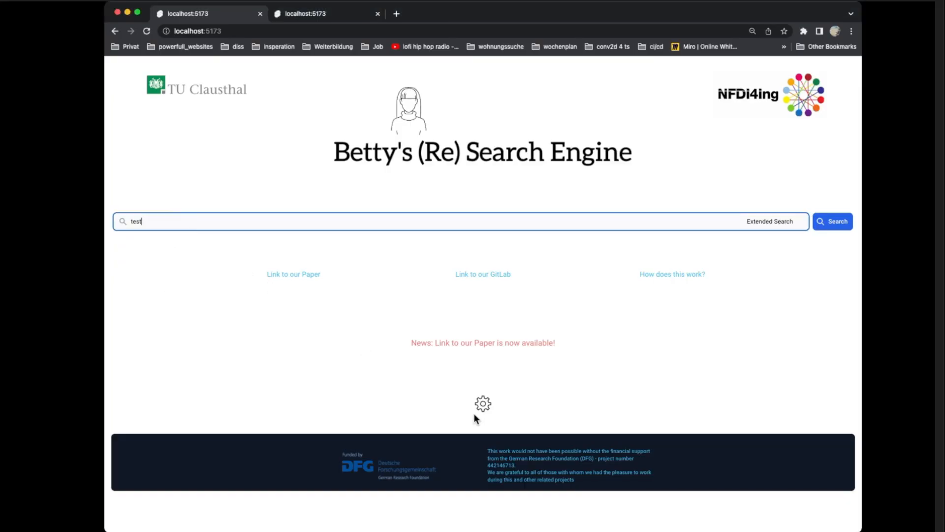
left_click(486, 406)
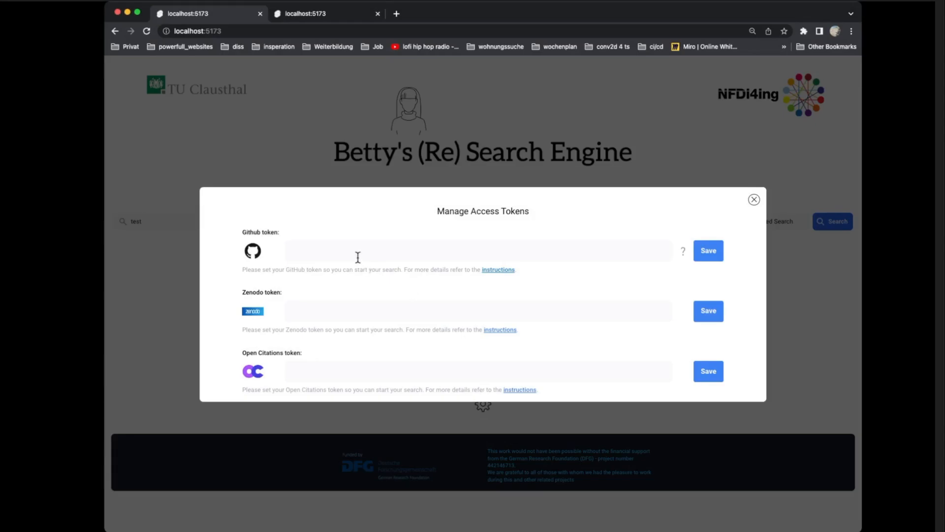
left_click(357, 255)
key("super+v")
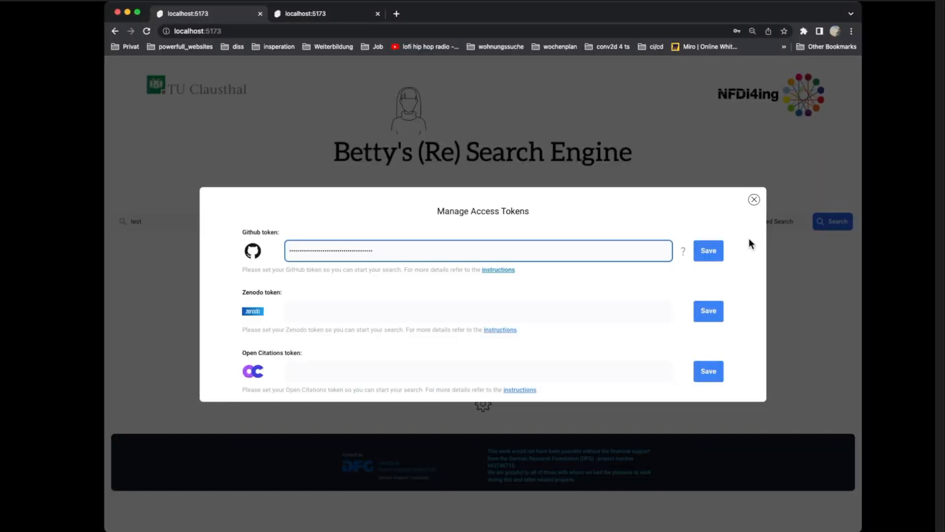
left_click(709, 252)
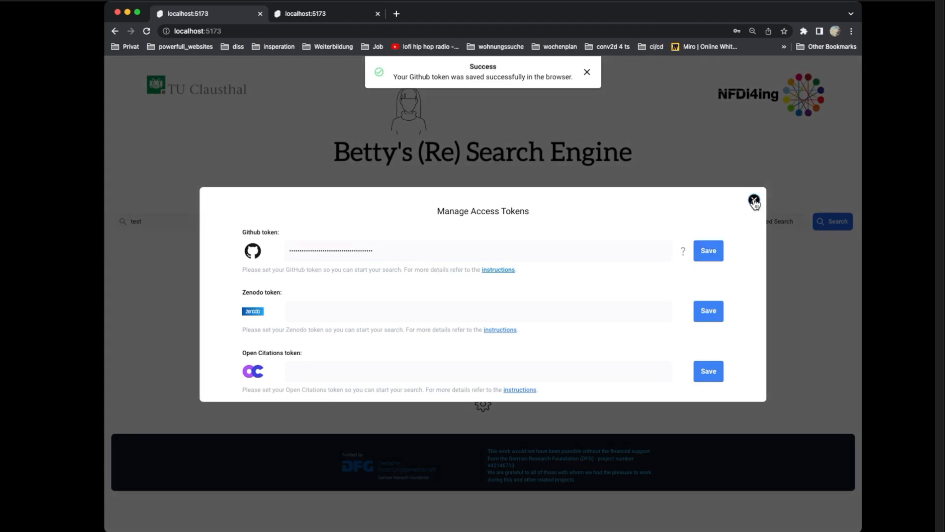
left_click(755, 199)
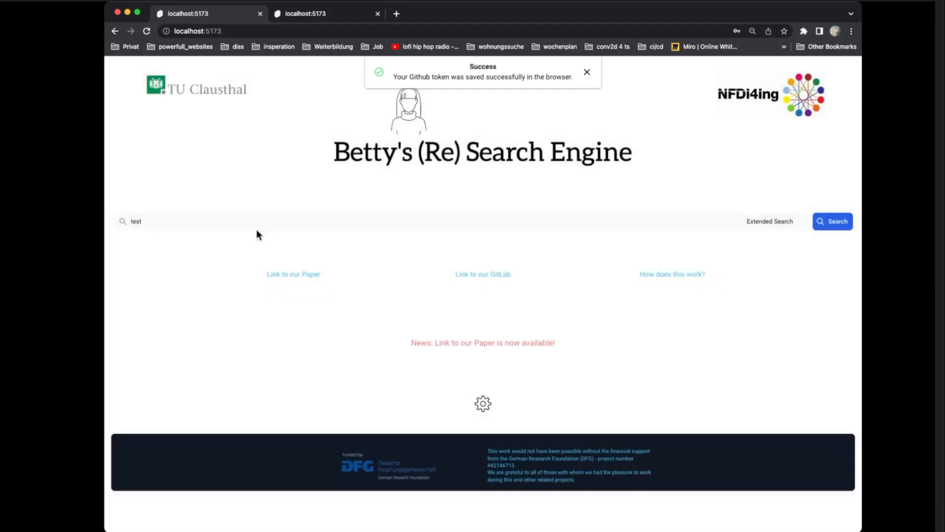
Replace the search term with "financial time series doi in:readme" and run the search
left_click(235, 223)
double_click(235, 224)
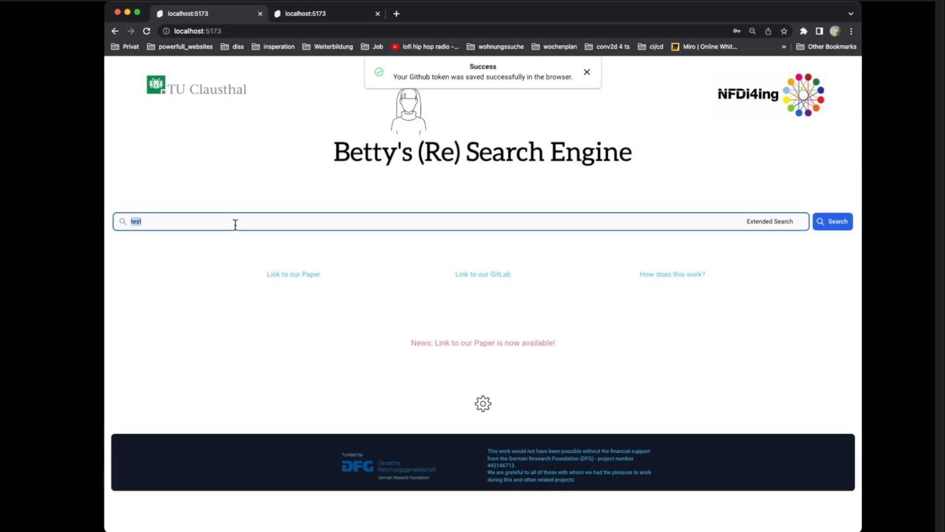
type("financial time series doi in:readme")
left_click(831, 224)
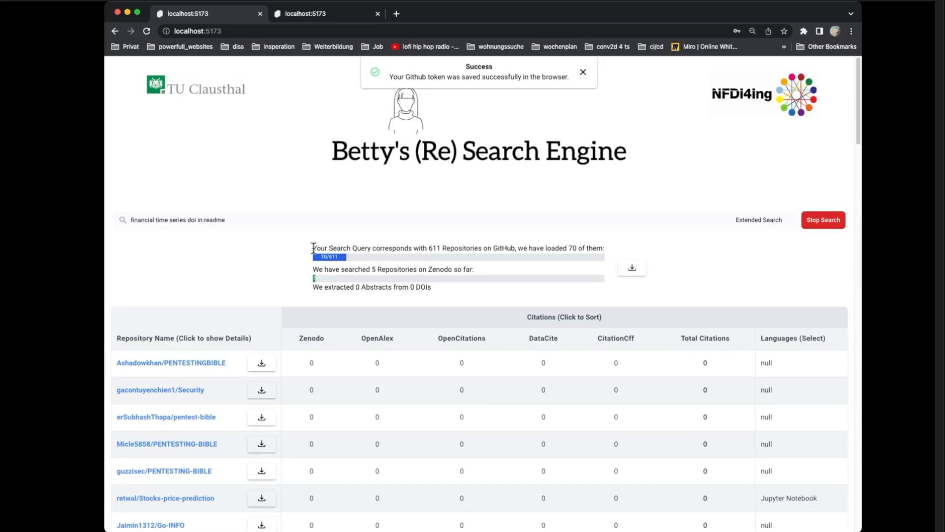
Highlight the GitHub loading and Zenodo search progress lines above the results table to examine them
left_click_drag(313, 248, 598, 247)
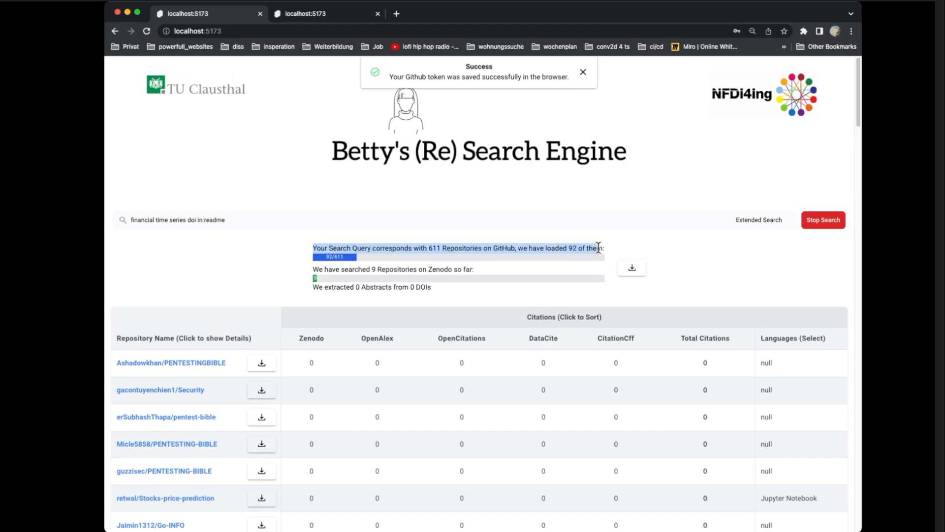
left_click(564, 248)
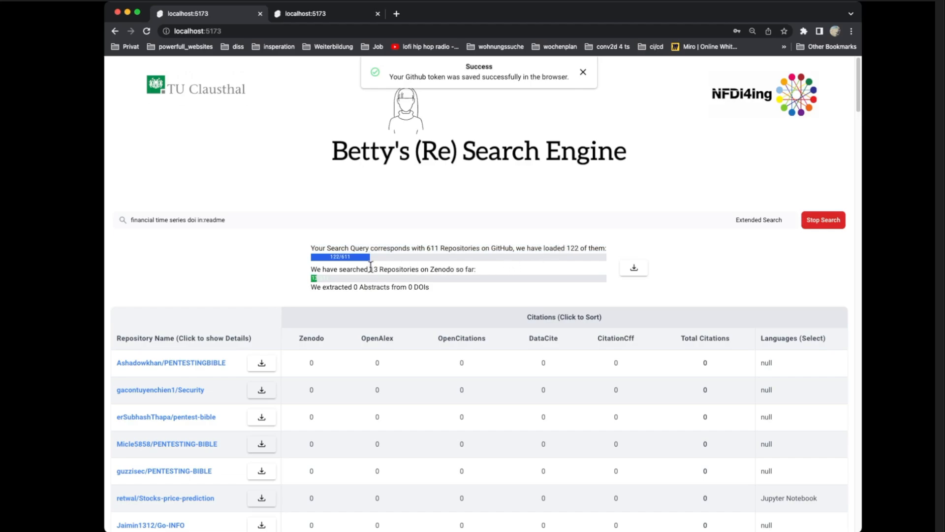
left_click_drag(323, 269, 470, 269)
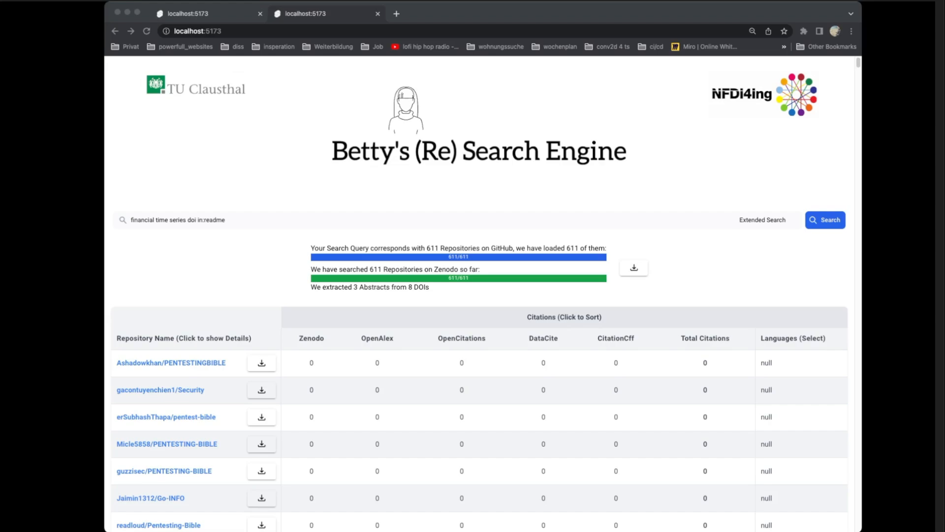
Sort the repositories in the completed search results by total citations
left_click(746, 263)
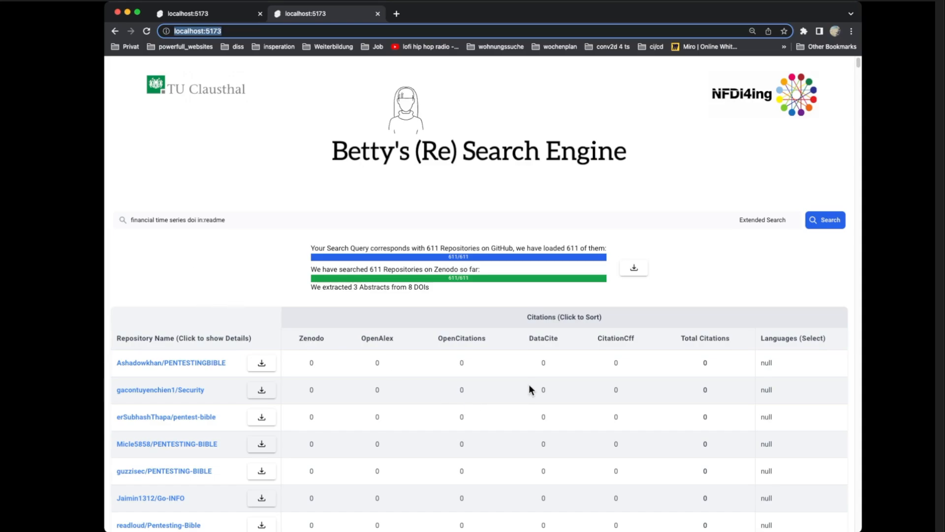
left_click(689, 340)
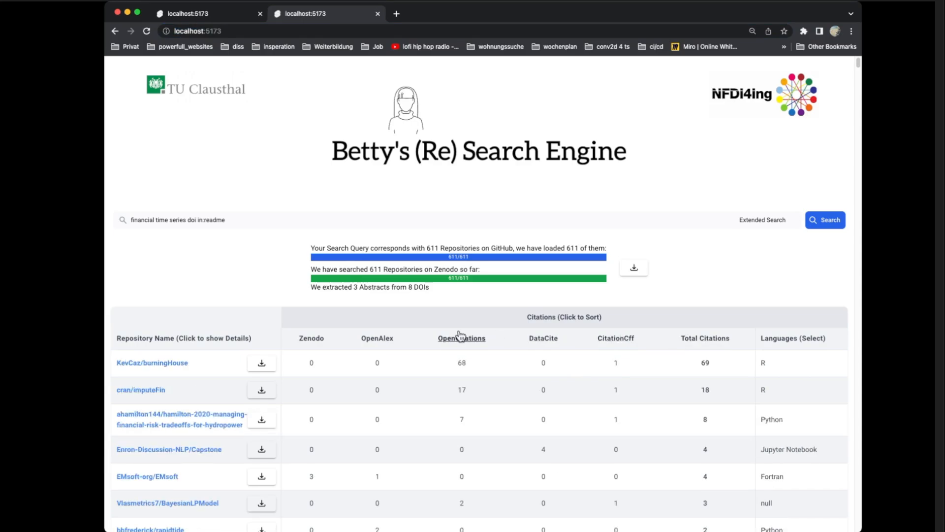
Sort the search results by OpenCitations, by DataCite, and back by total citations
scroll(379, 334, "down", 1)
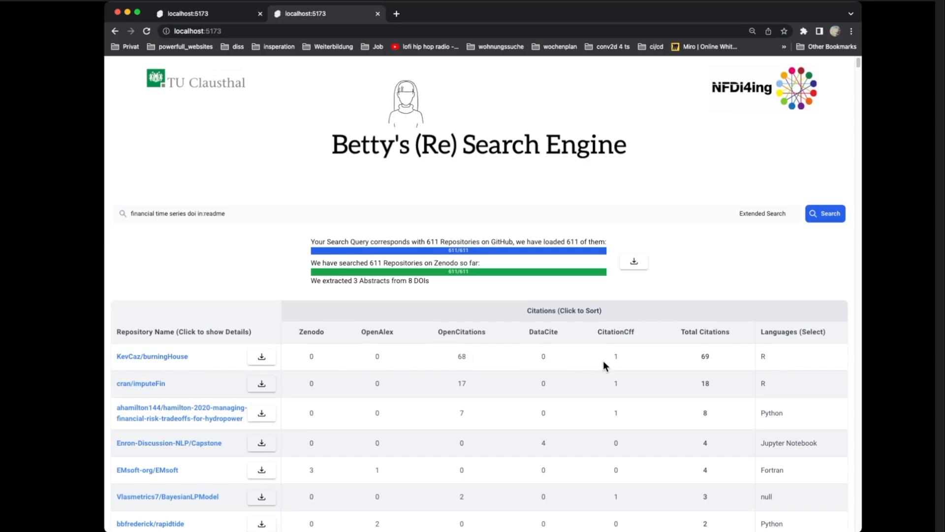
left_click(466, 333)
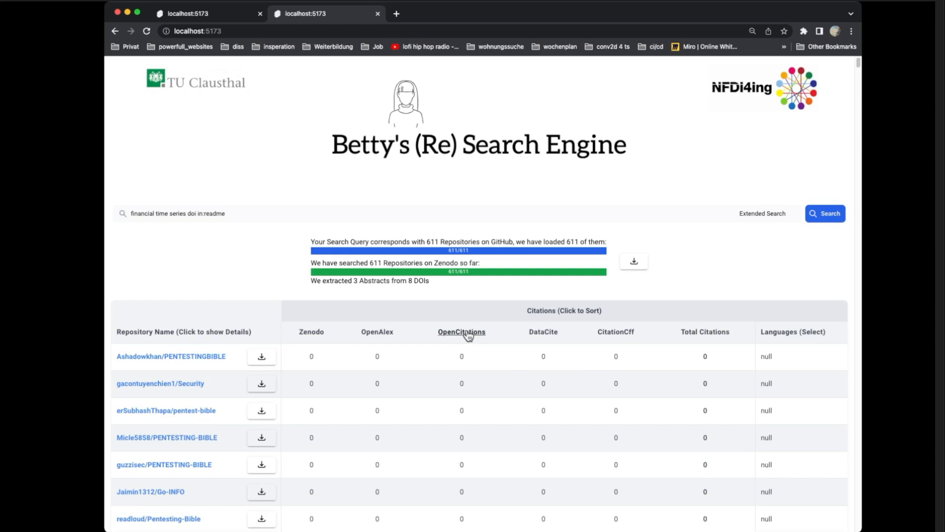
left_click(552, 335)
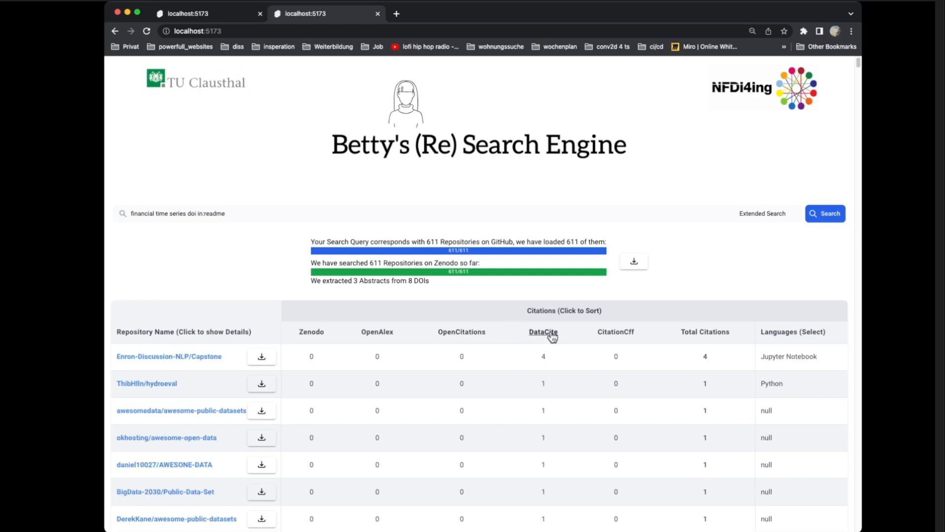
left_click(696, 334)
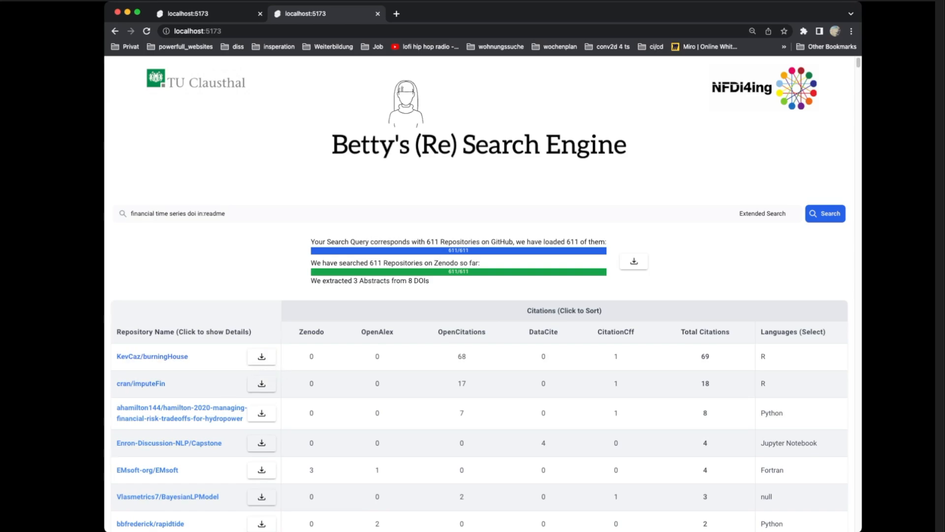
Filter the results table to repositories in C, and restore it to all languages
left_click(781, 339)
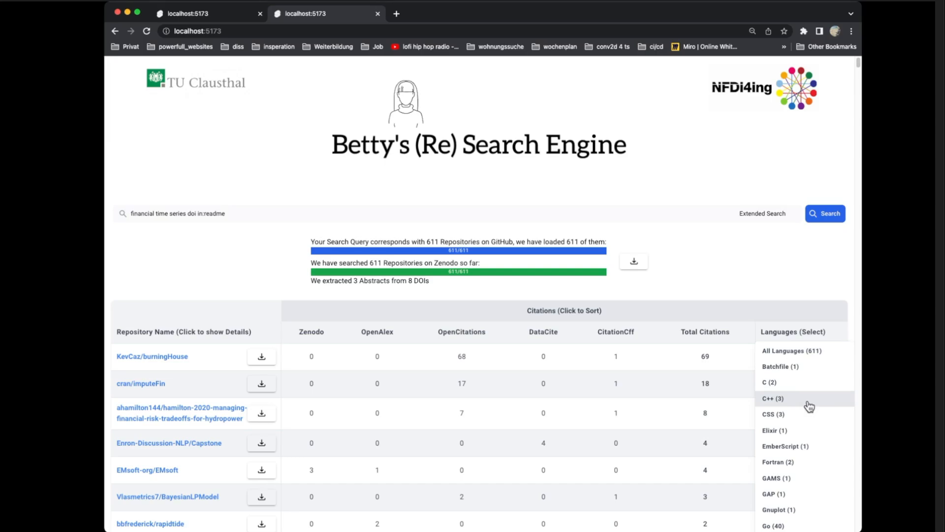
left_click(791, 382)
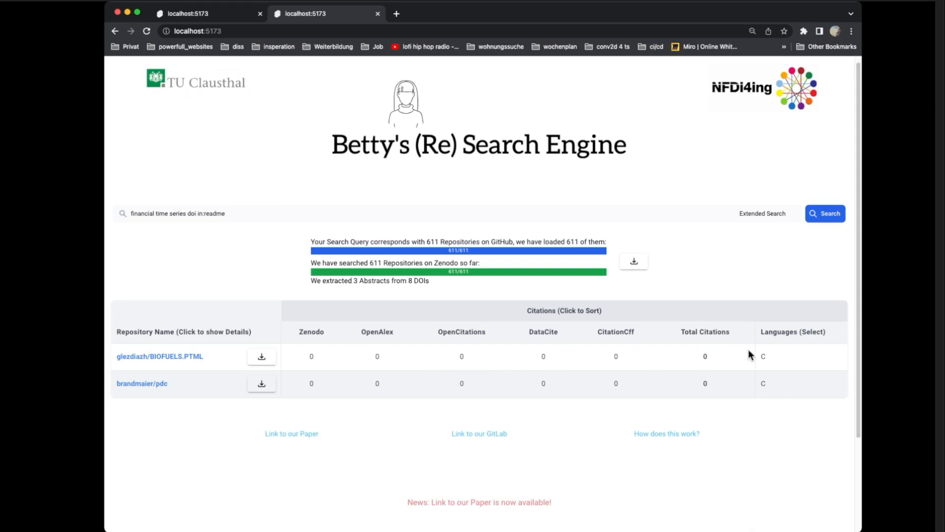
left_click(788, 335)
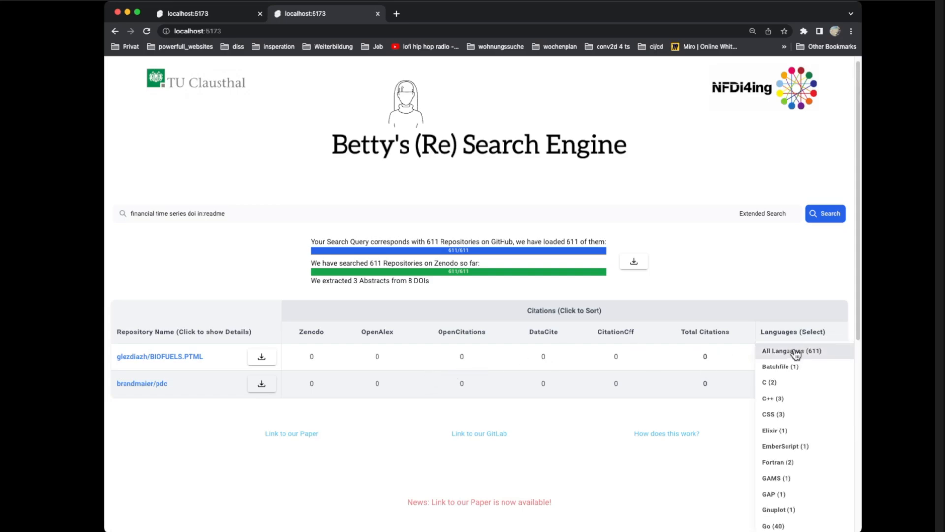
left_click(796, 352)
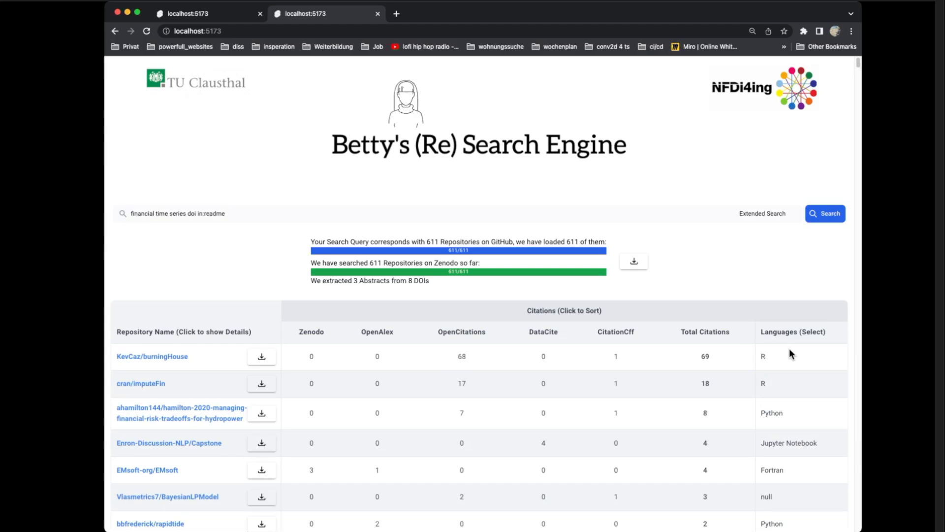
Open the burningHouse repository's information, read through its README, and hide the README again
left_click(173, 362)
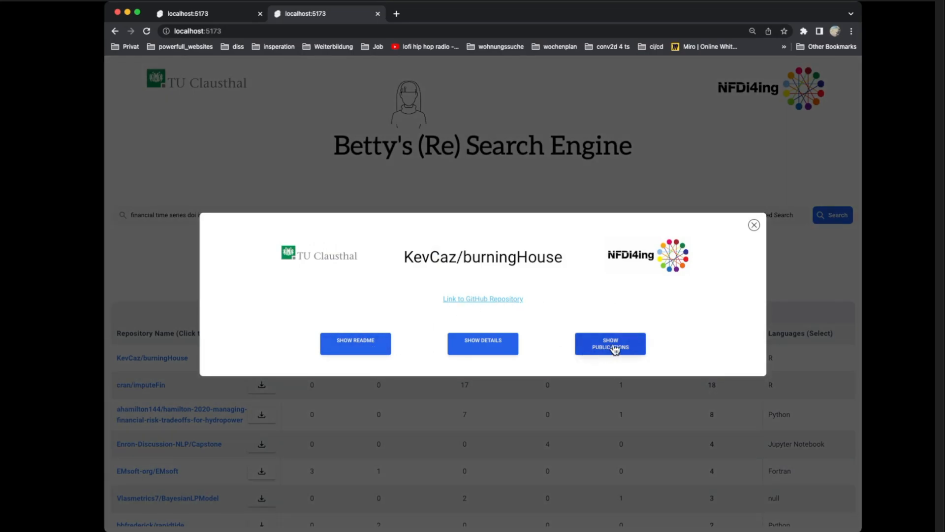
left_click(368, 339)
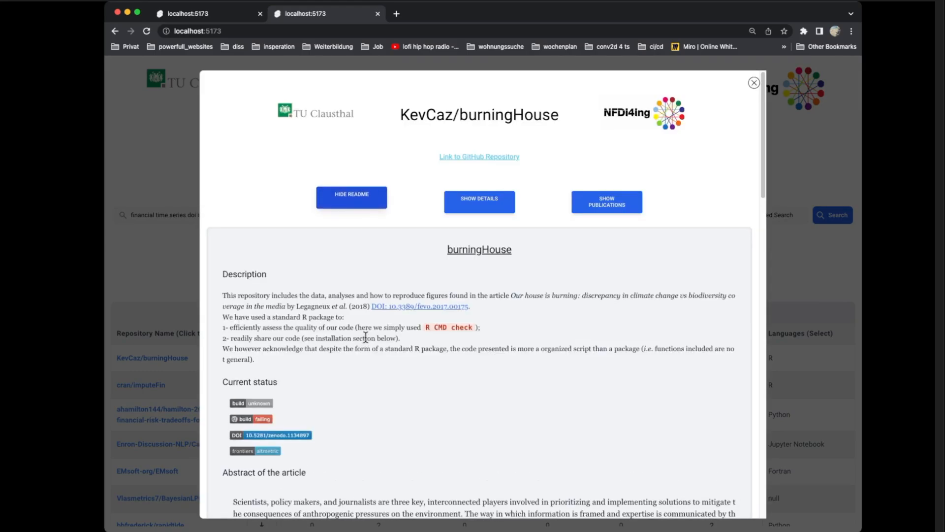
scroll(482, 307, "down", 7)
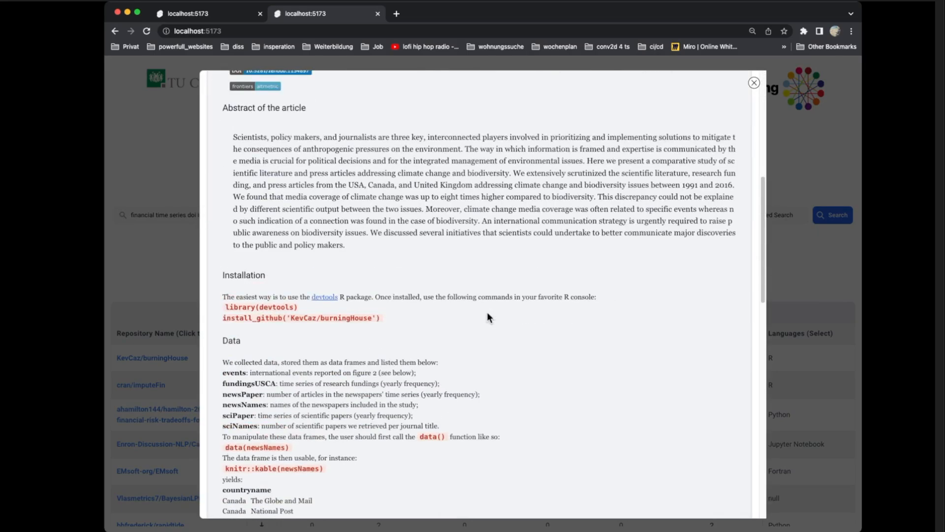
scroll(486, 312, "up", 7)
left_click(371, 149)
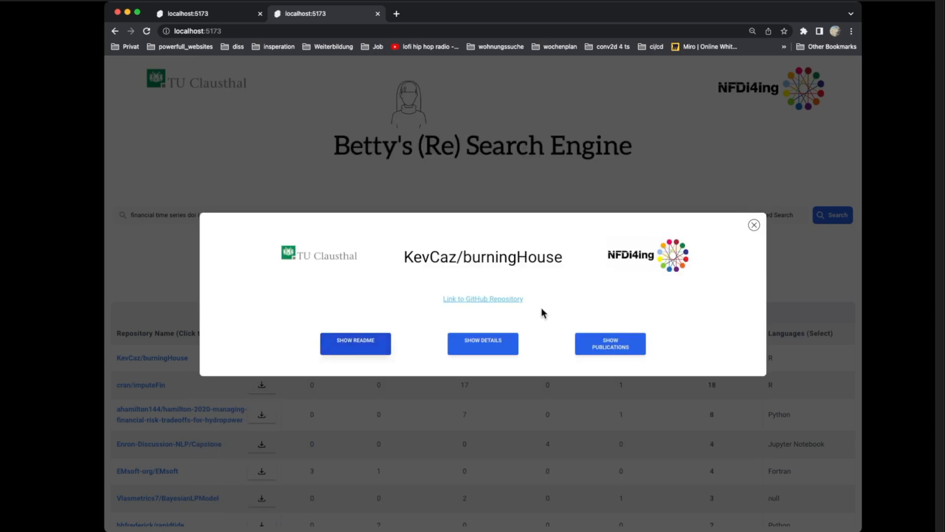
Show the burningHouse repository's publications, look through the reference list, and hide it again
left_click(605, 347)
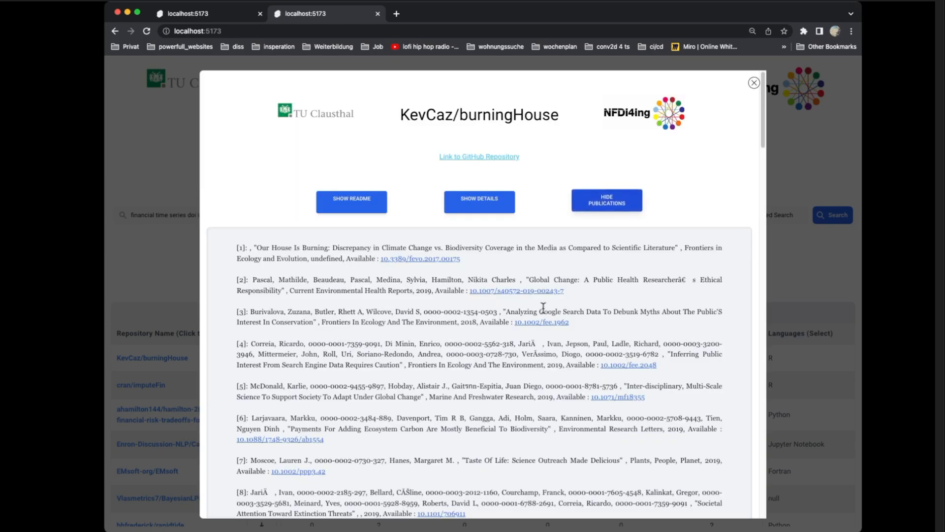
scroll(560, 321, "down", 3)
scroll(560, 321, "up", 1)
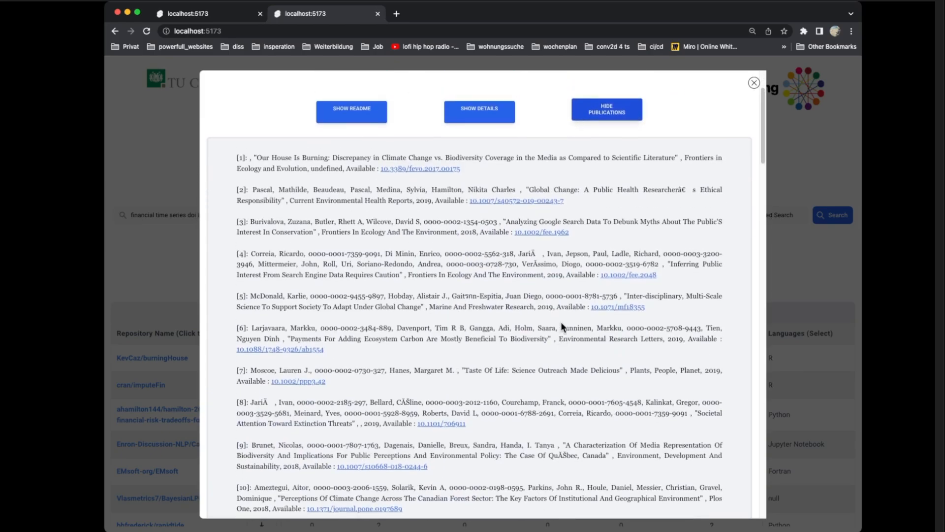
scroll(560, 321, "up", 2)
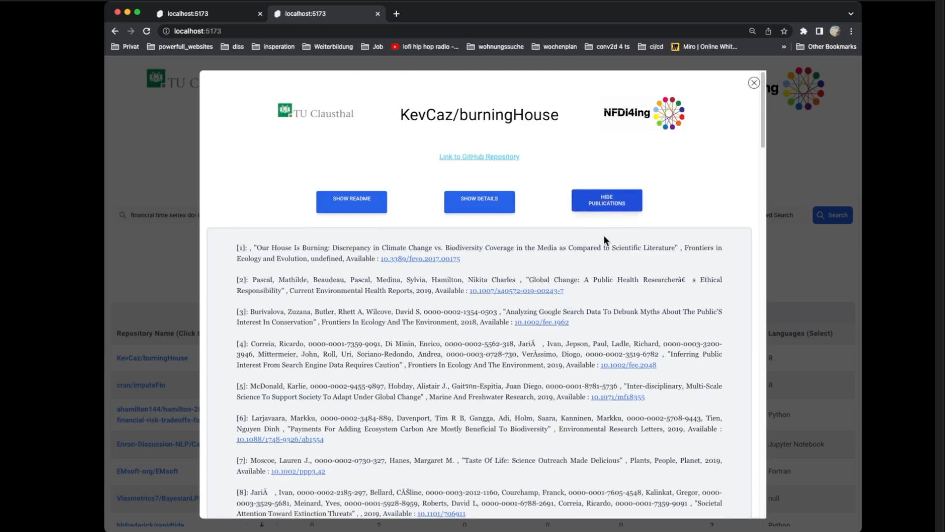
left_click(607, 201)
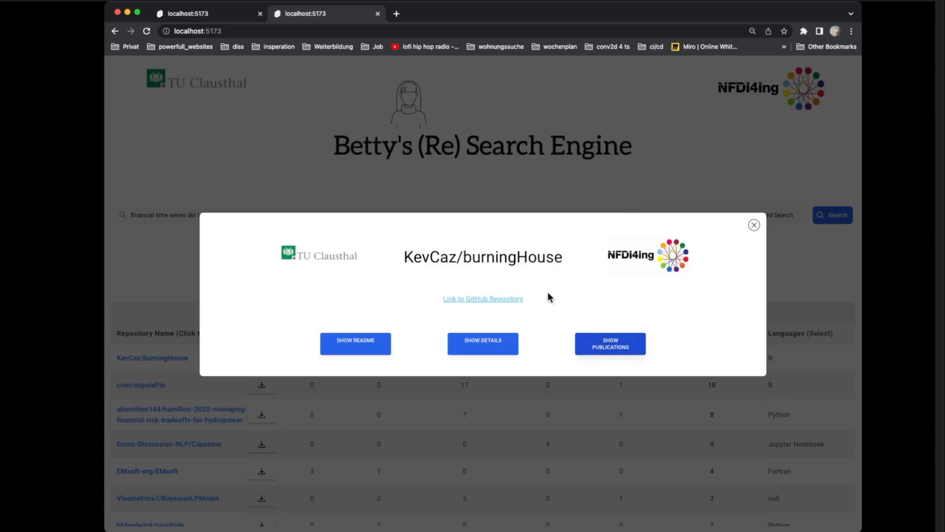
Show the burningHouse repository's details, highlight the article abstract to examine it, and hide the details
left_click(499, 344)
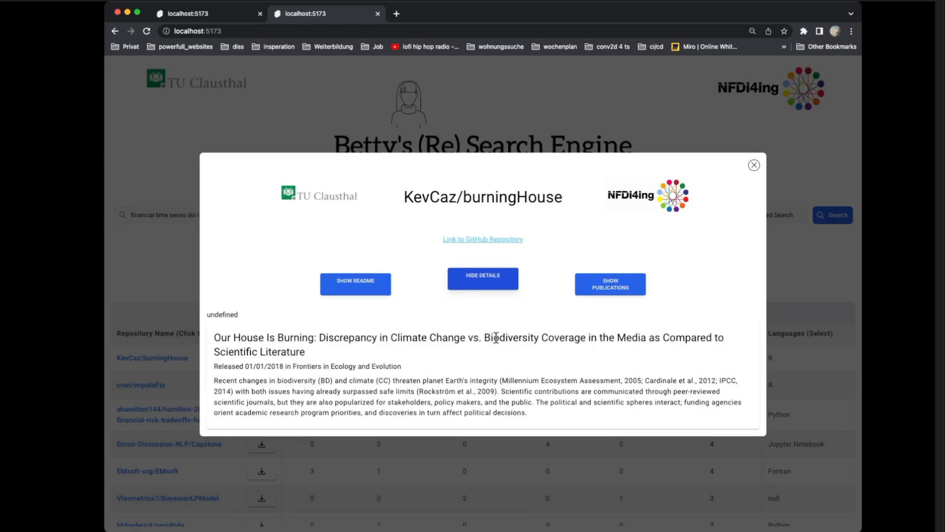
left_click_drag(529, 413, 214, 380)
left_click(501, 359)
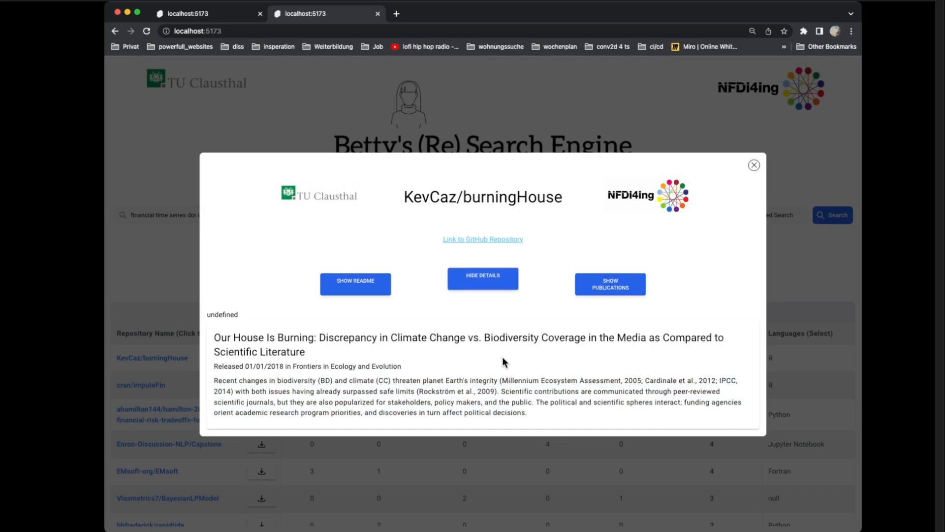
left_click(509, 279)
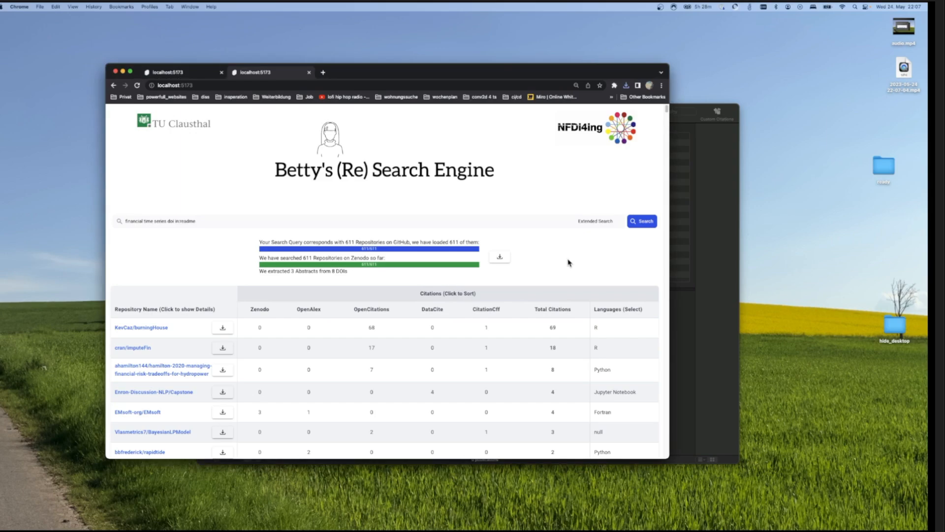
Download the burningHouse row's citation as a BIB file and inspect the downloaded entry in BibDesk, postponing the field conversion check
mouse_move(226, 331)
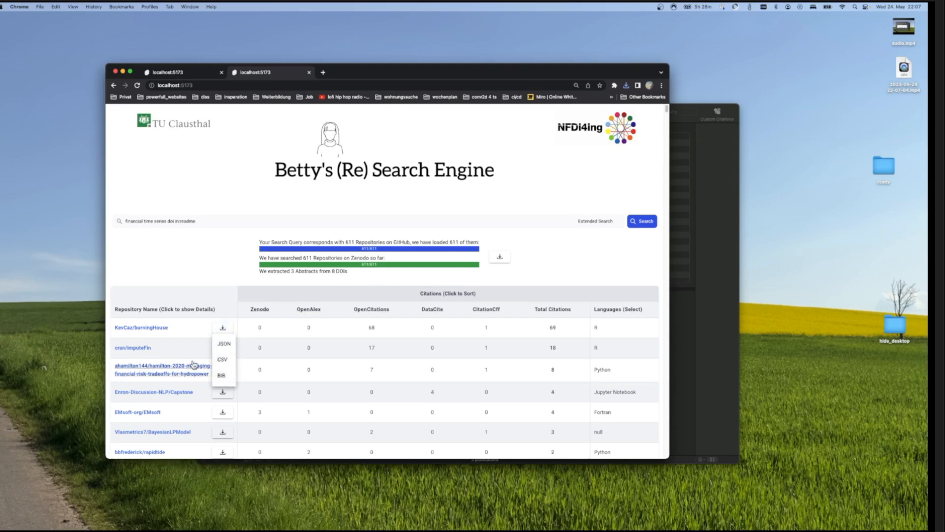
left_click(225, 373)
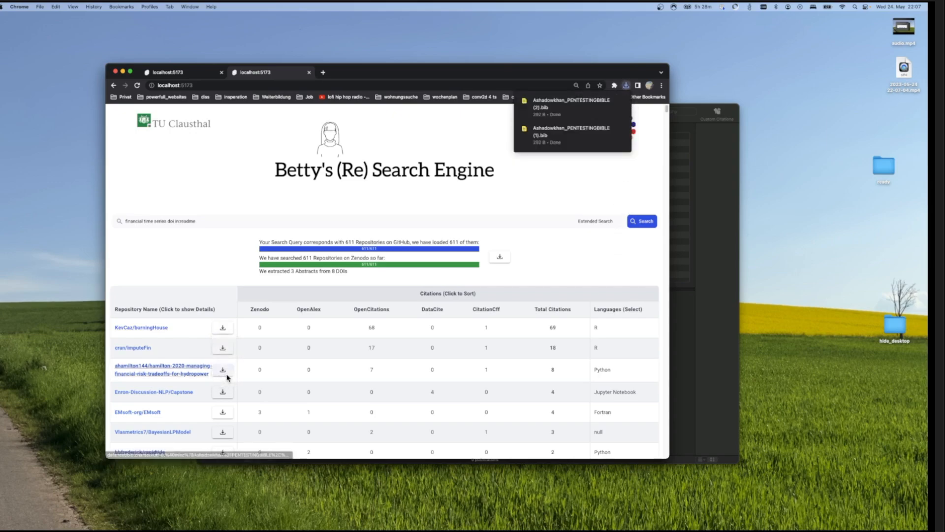
left_click(566, 127)
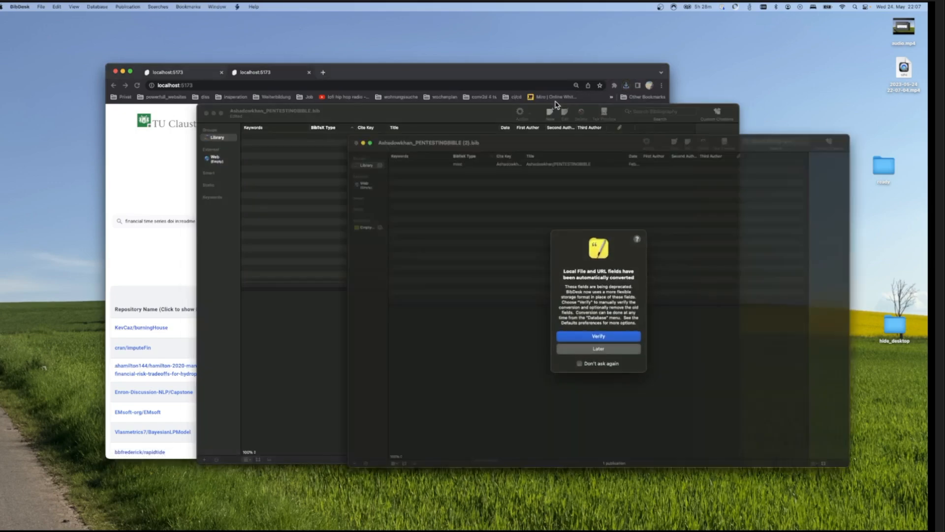
left_click(599, 348)
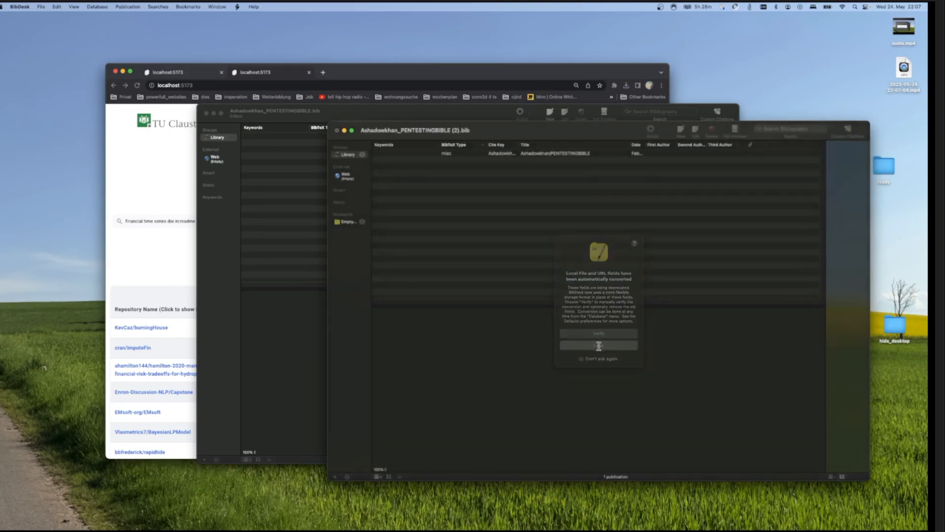
left_click(575, 154)
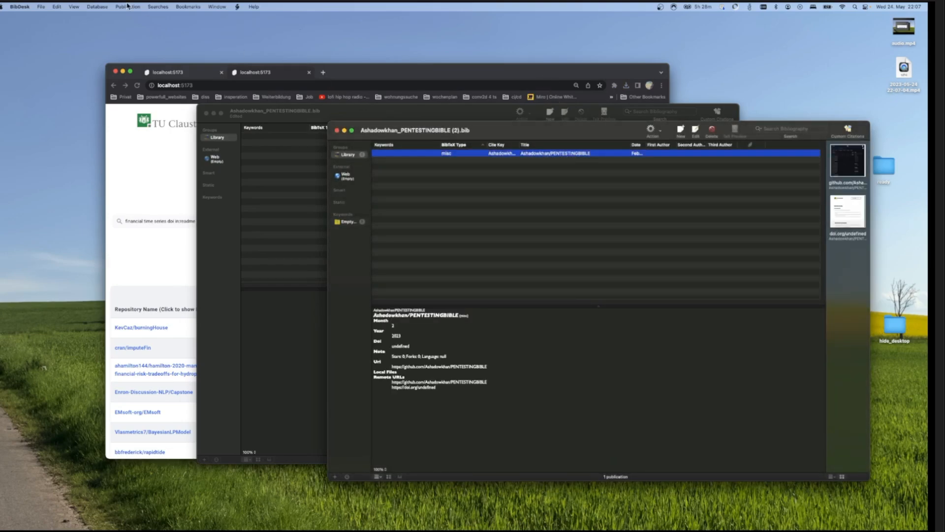
Switch back to the search engine in Chrome and download the complete search results as JSON
key("ctrl+Up")
left_click(257, 323)
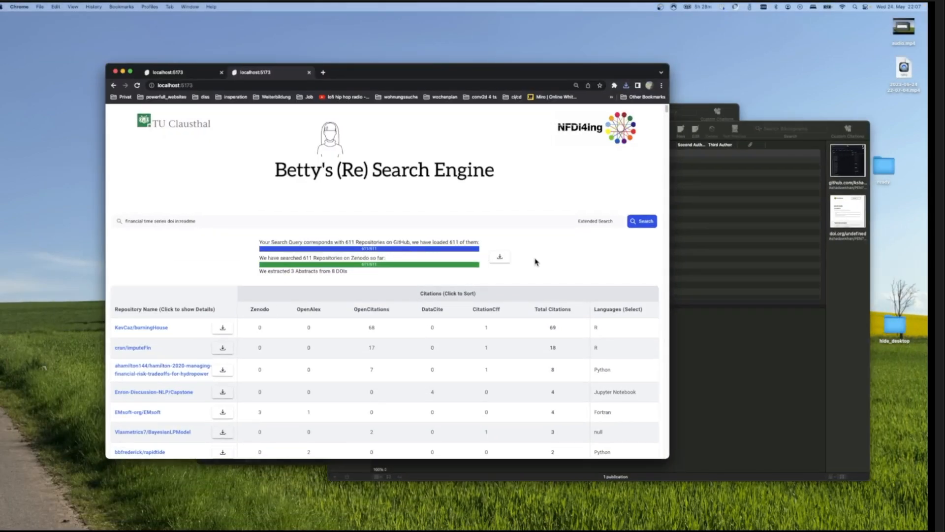
left_click(500, 258)
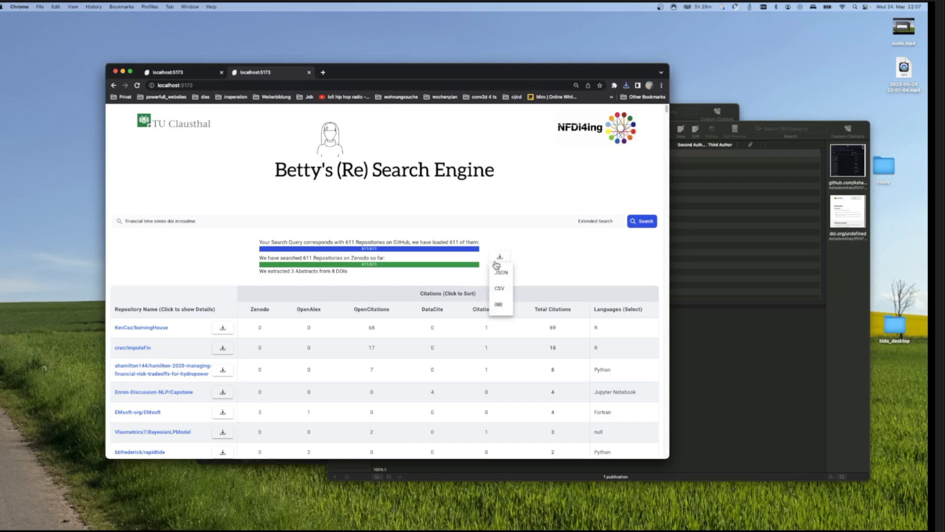
left_click(501, 273)
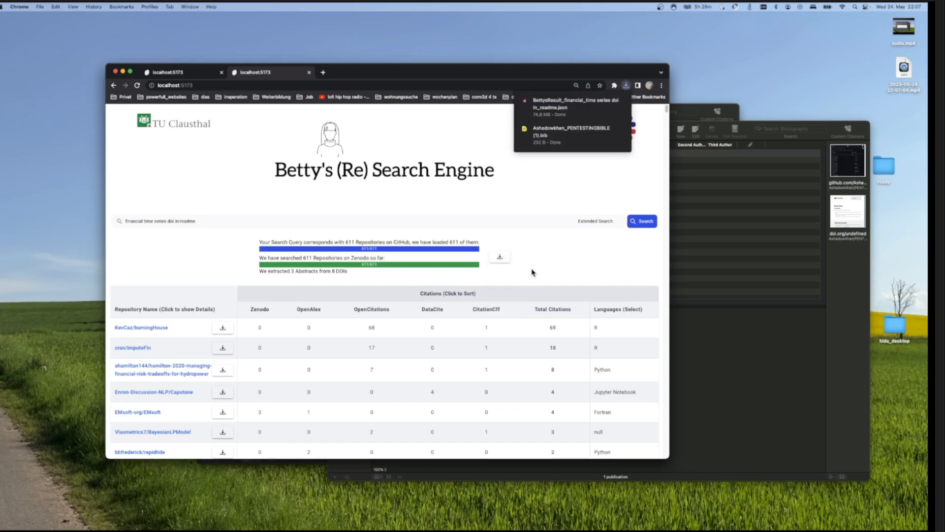
Open the downloaded JSON results in Firefox, decline making it the primary browser, and move its window toward the middle of the screen
left_click(572, 111)
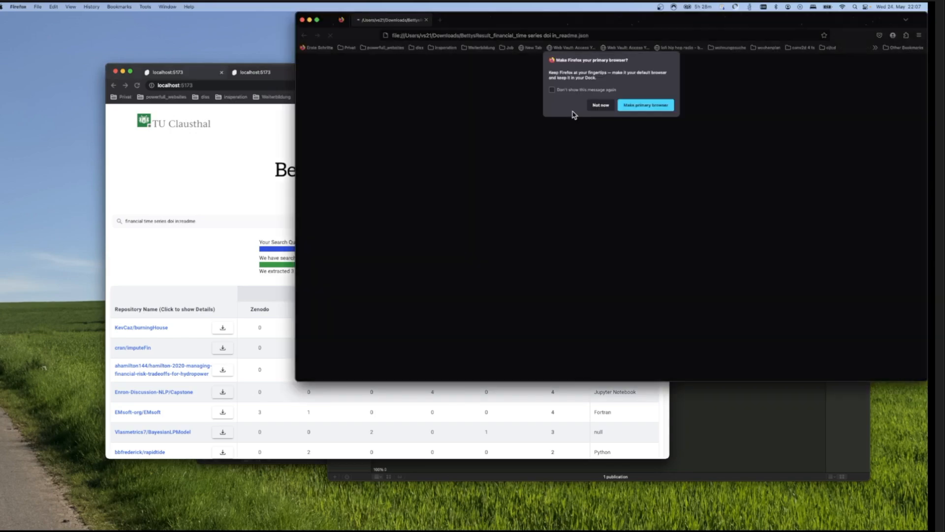
left_click(599, 103)
left_click_drag(565, 22, 435, 78)
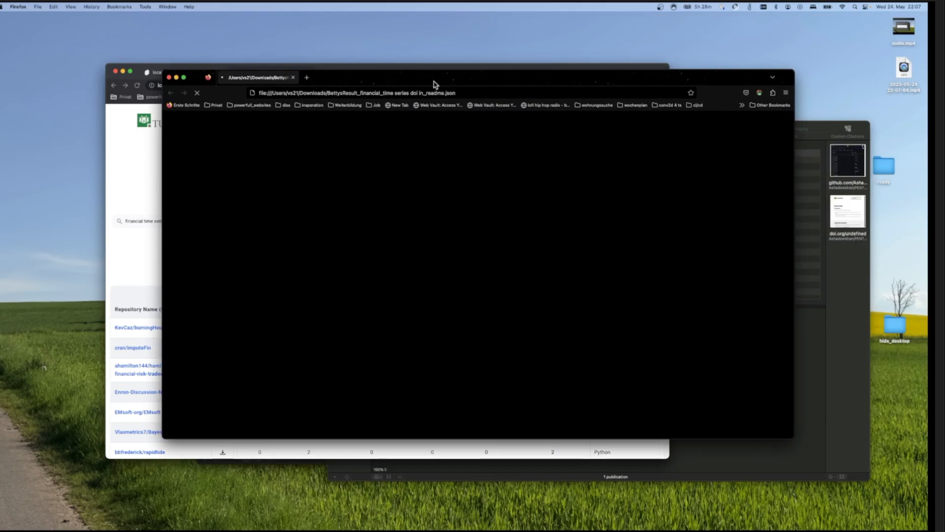